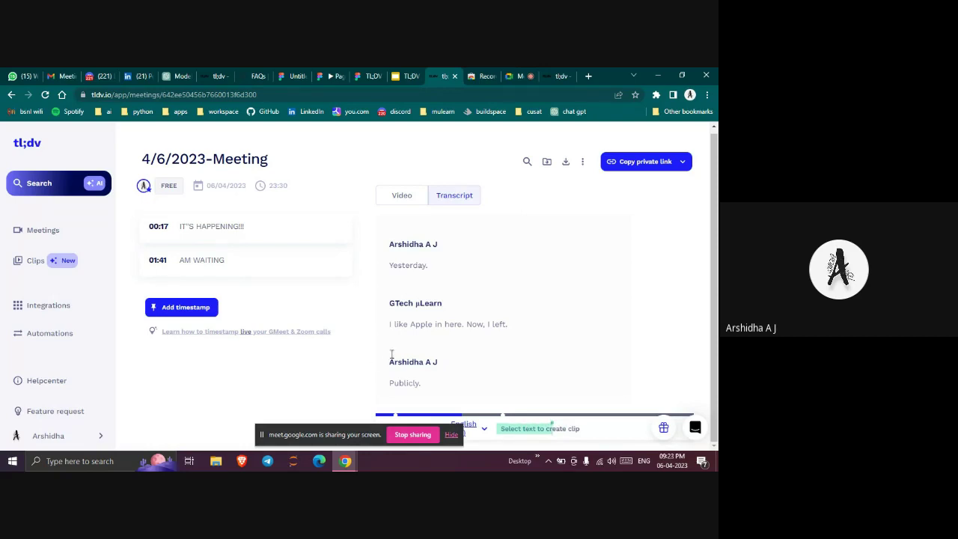
Scroll through the transcript, then jump to the 01:41 AM WAITING note
scroll(390, 356, up, 5)
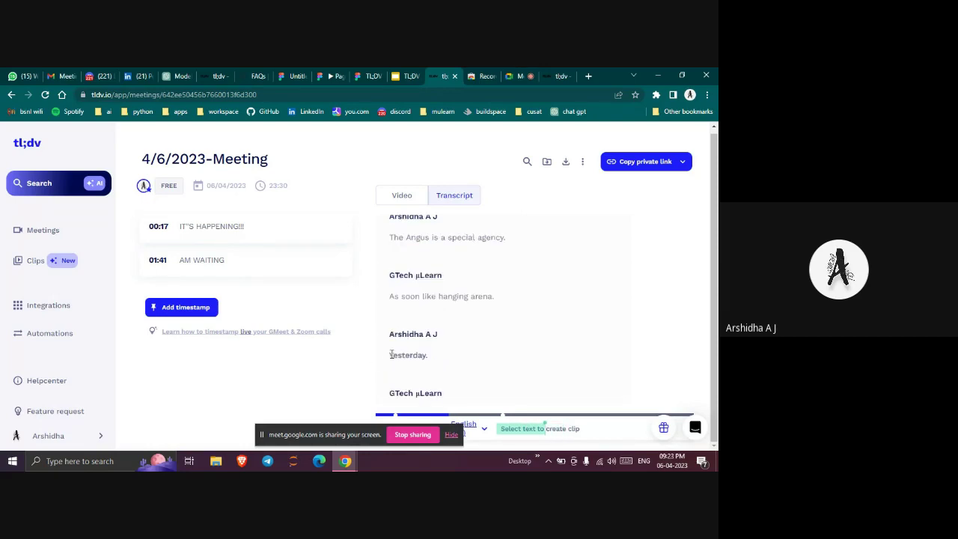
scroll(390, 357, up, 3)
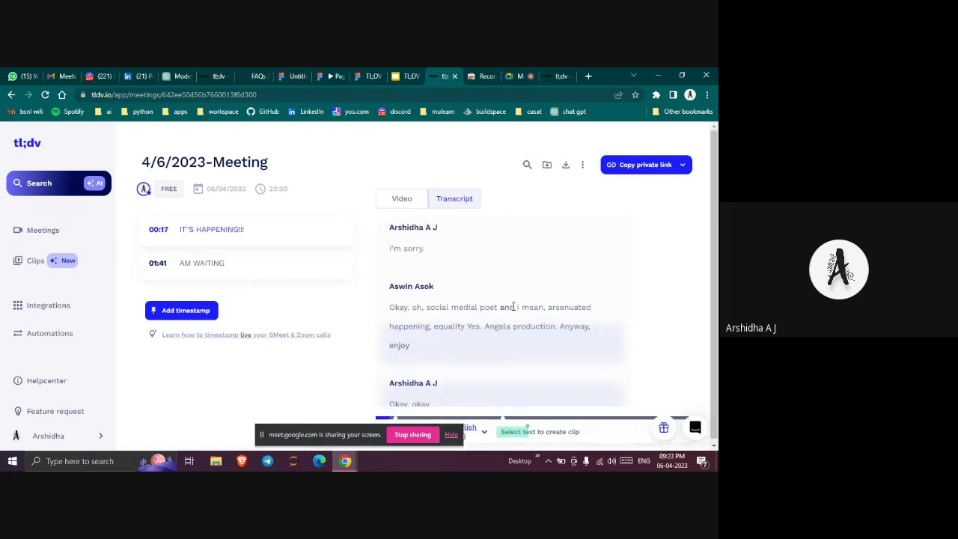
scroll(511, 312, up, 2)
scroll(434, 246, up, 2)
scroll(419, 270, down, 5)
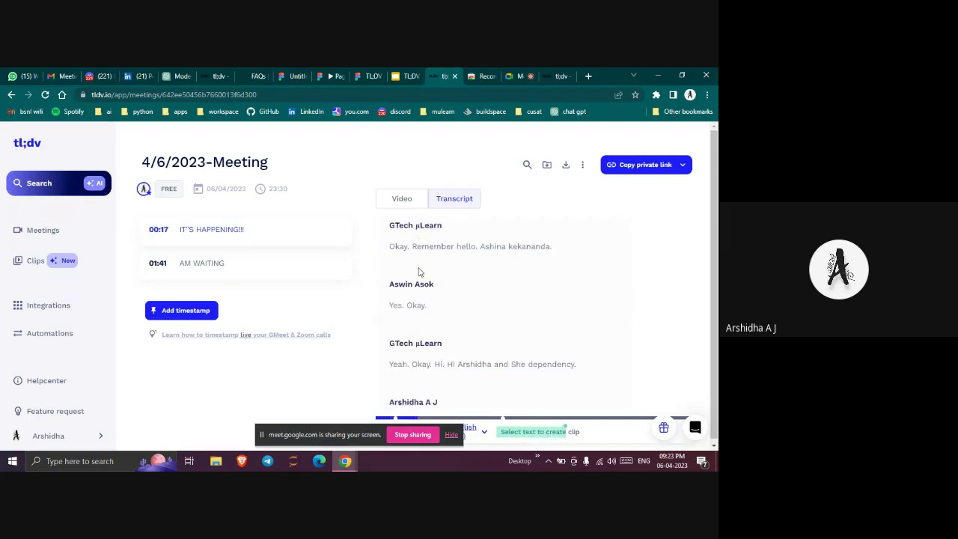
scroll(421, 314, down, 5)
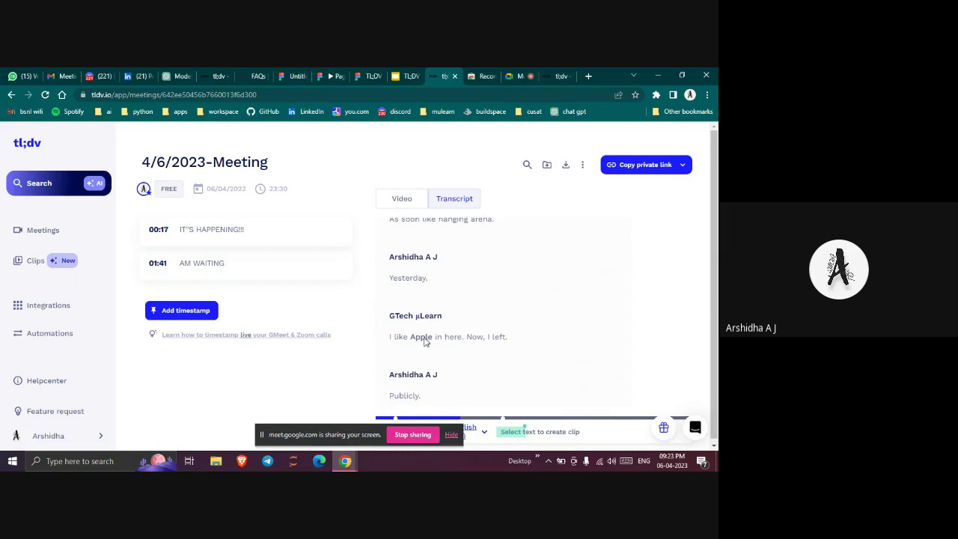
scroll(425, 339, down, 8)
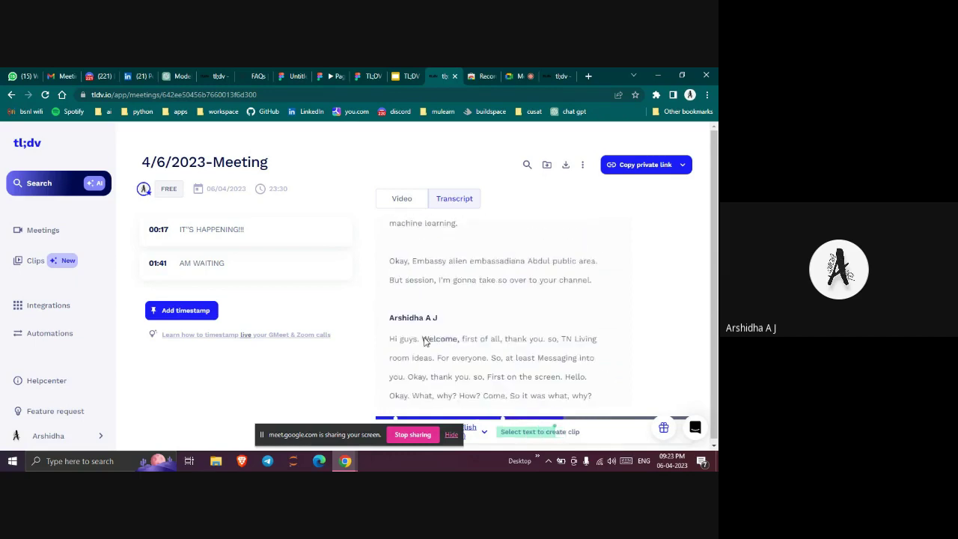
scroll(424, 341, down, 10)
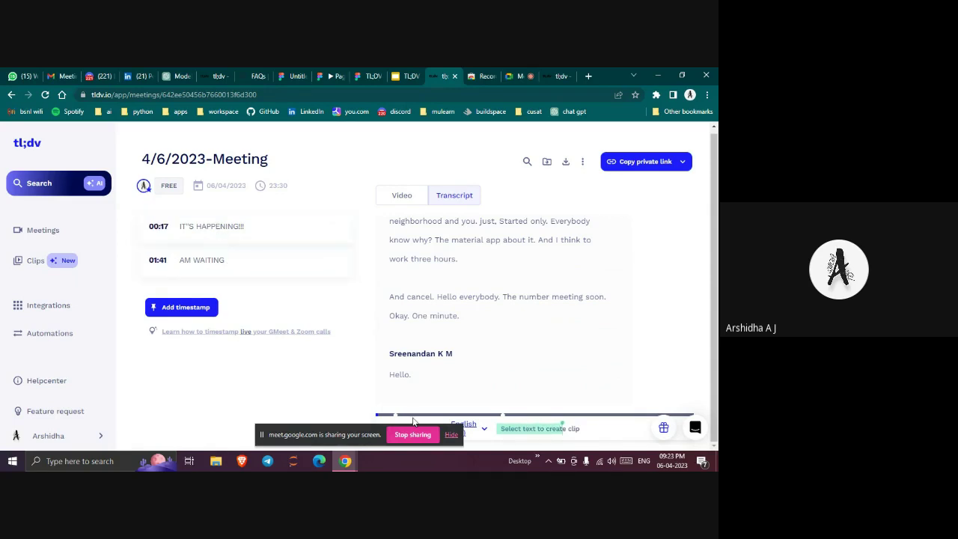
click(280, 268)
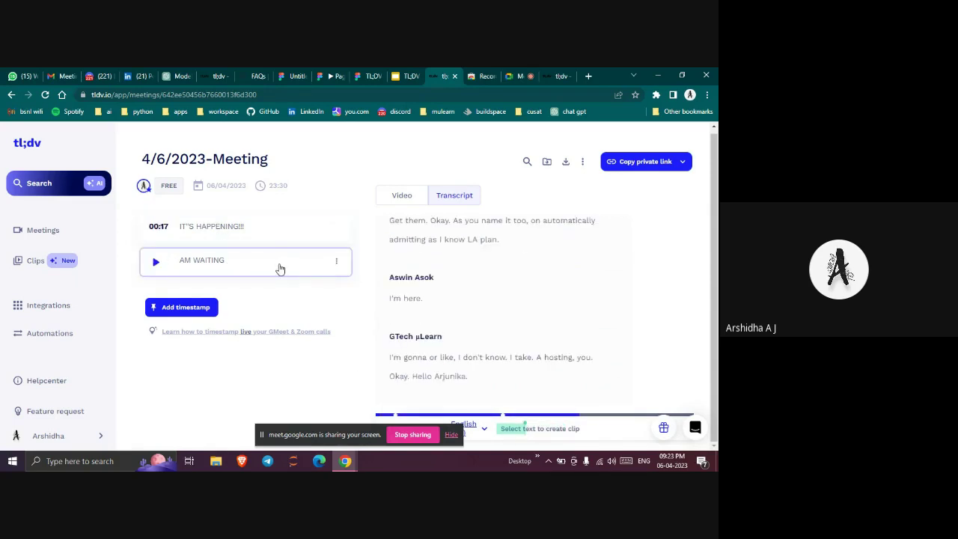
click(401, 196)
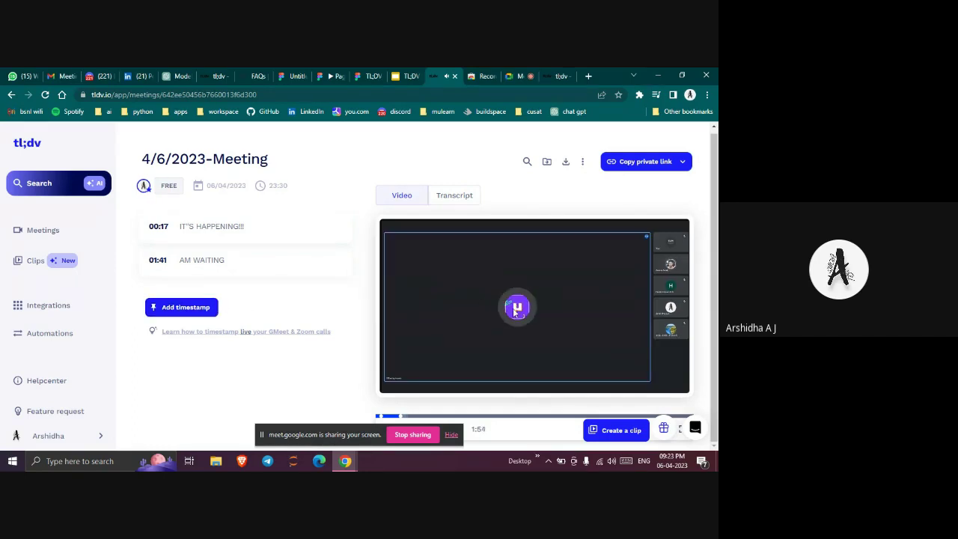
click(449, 416)
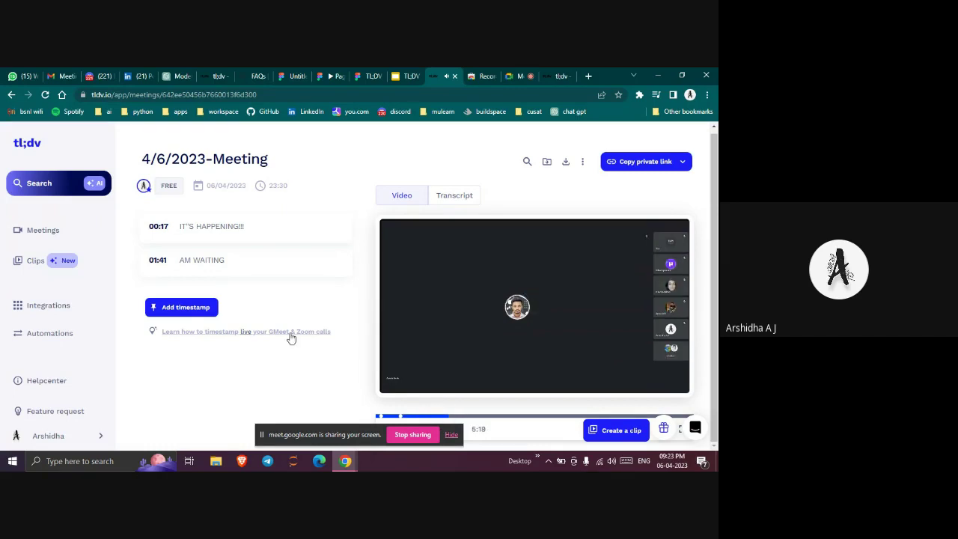
click(198, 307)
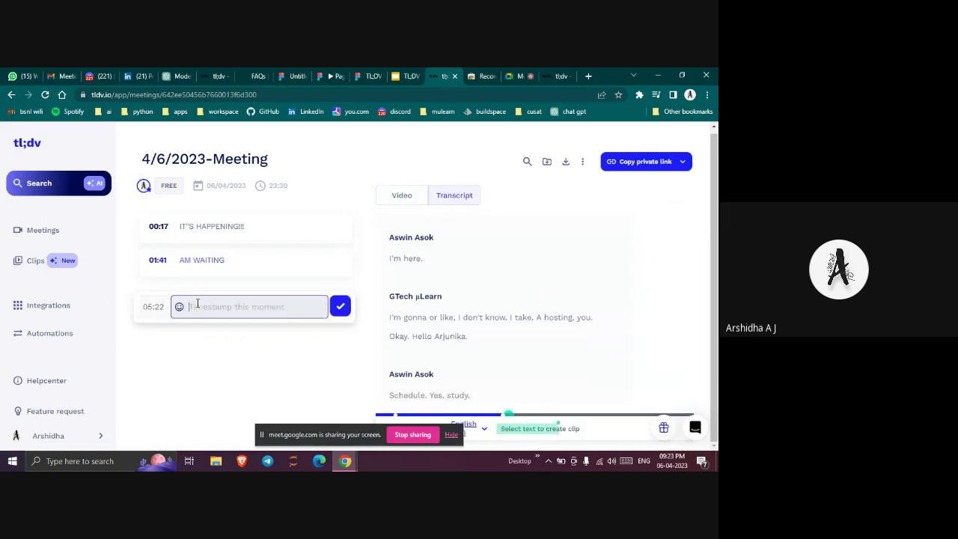
text(Hai)
key(Return)
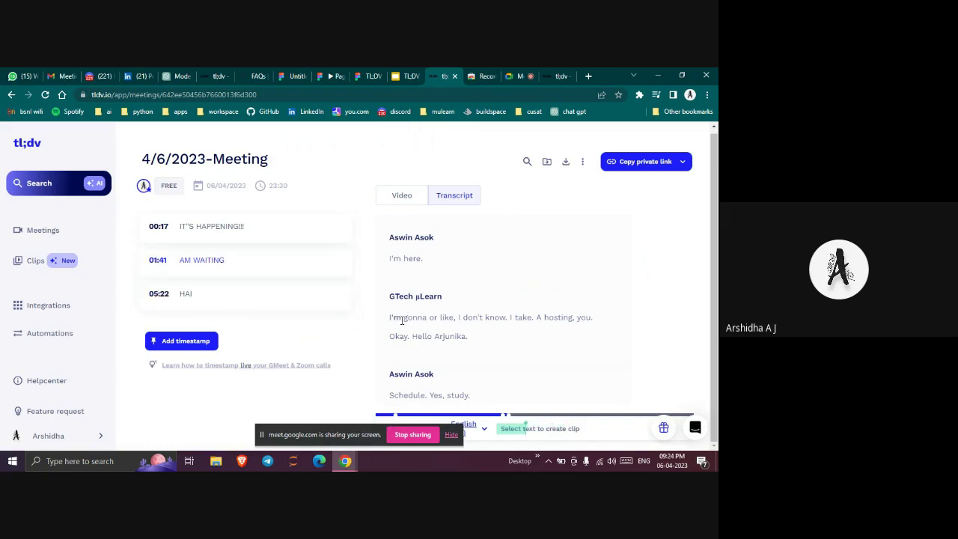
drag(391, 317, 481, 345)
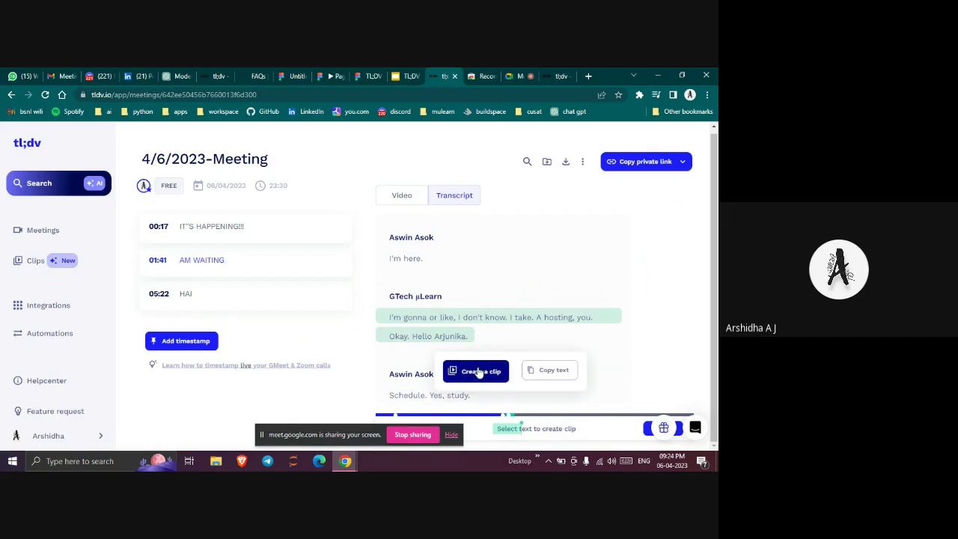
Save the highlighted passage as Clip 1 and view it in the Clips library
click(478, 372)
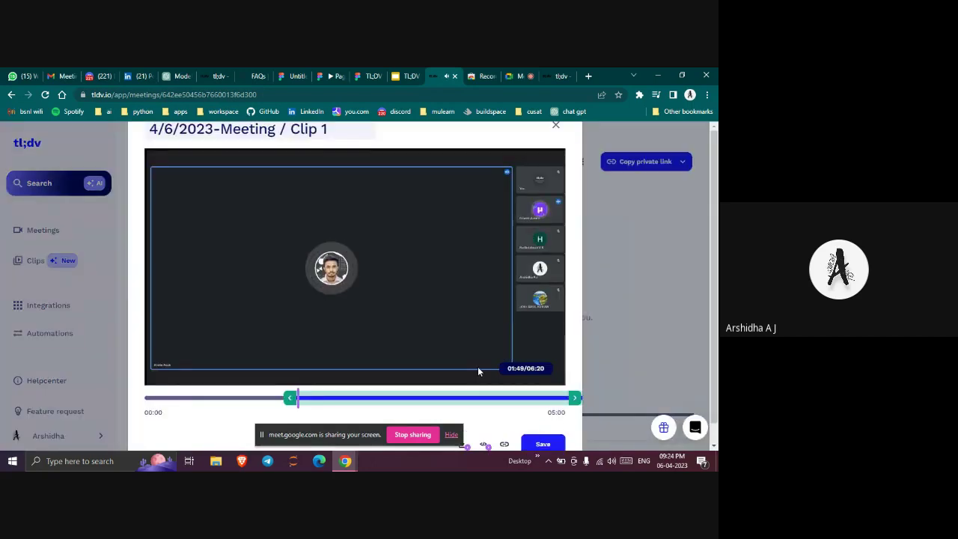
click(544, 444)
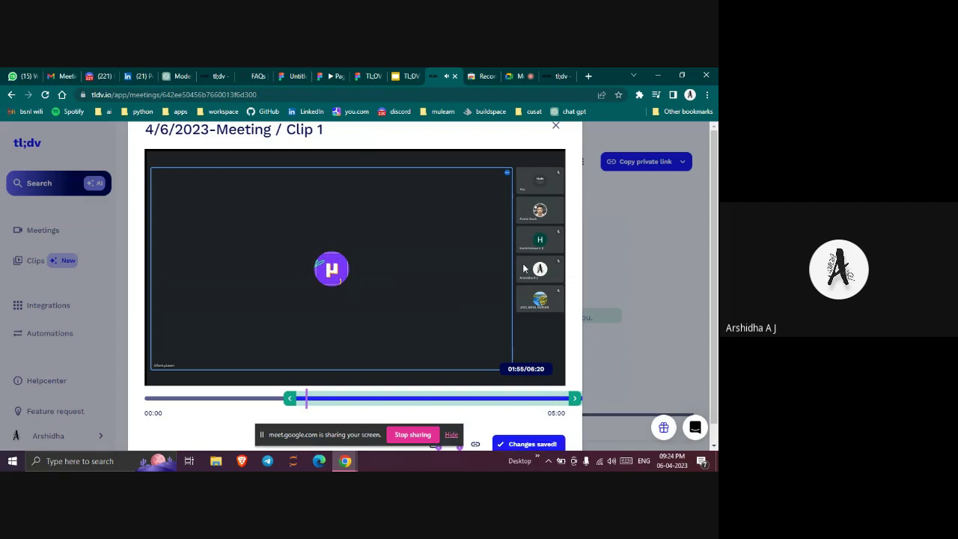
click(556, 130)
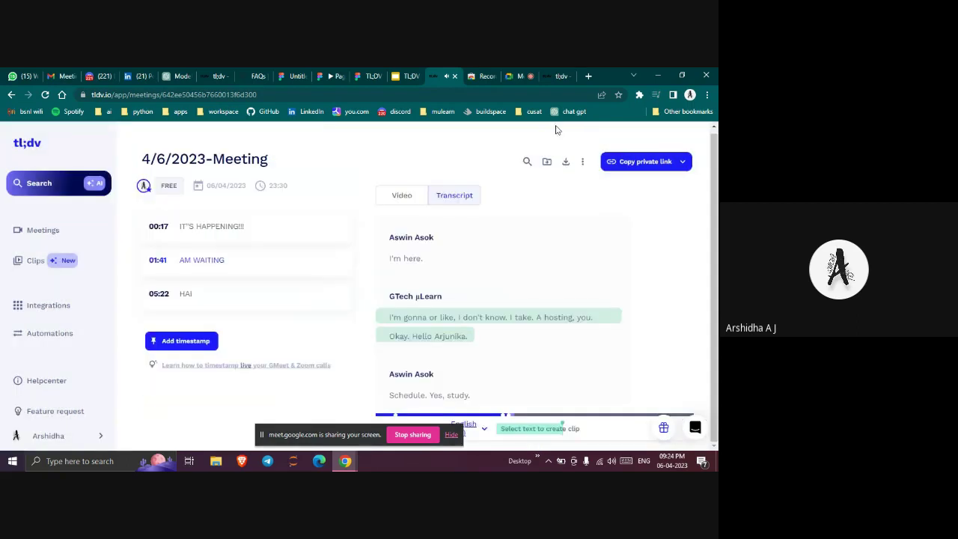
click(63, 259)
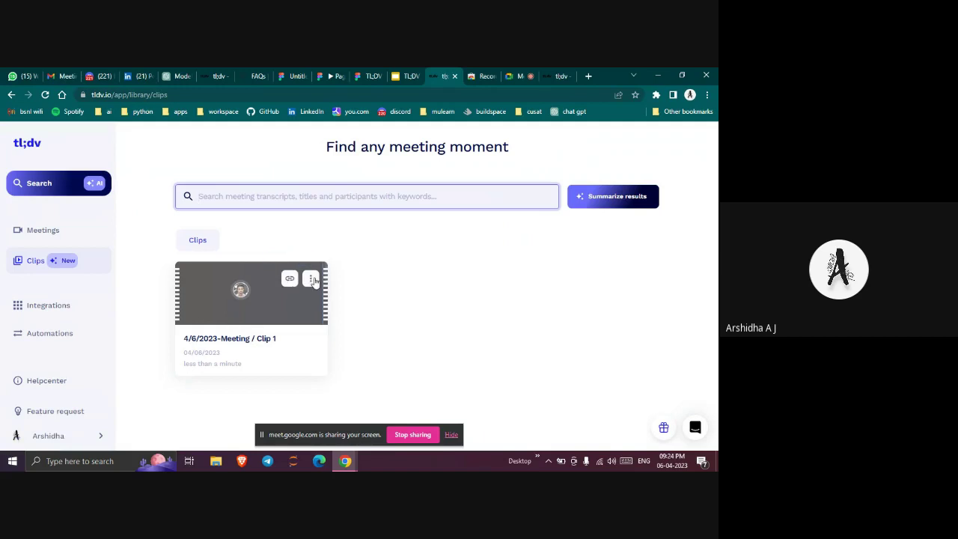
Open the 4/6/2023-Meeting recording and copy its private share link
click(35, 229)
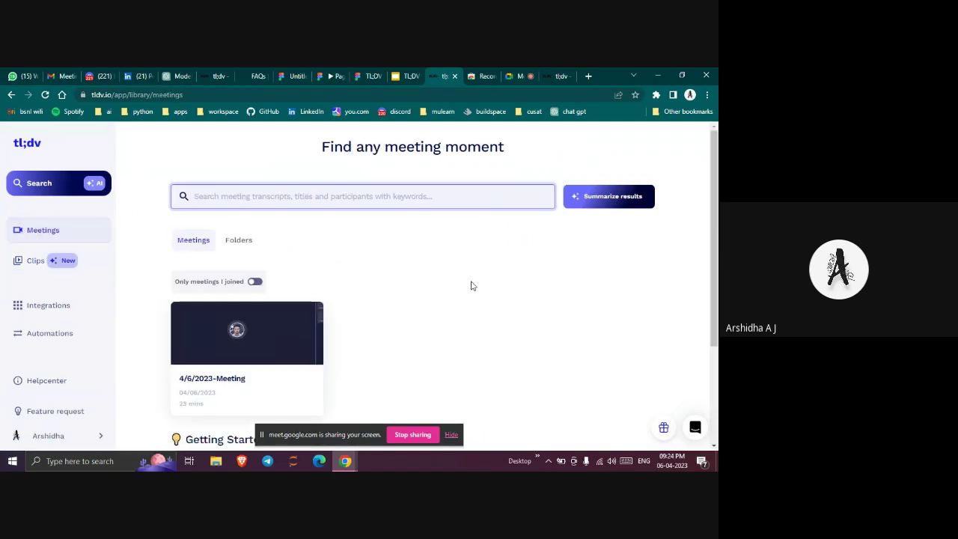
click(214, 357)
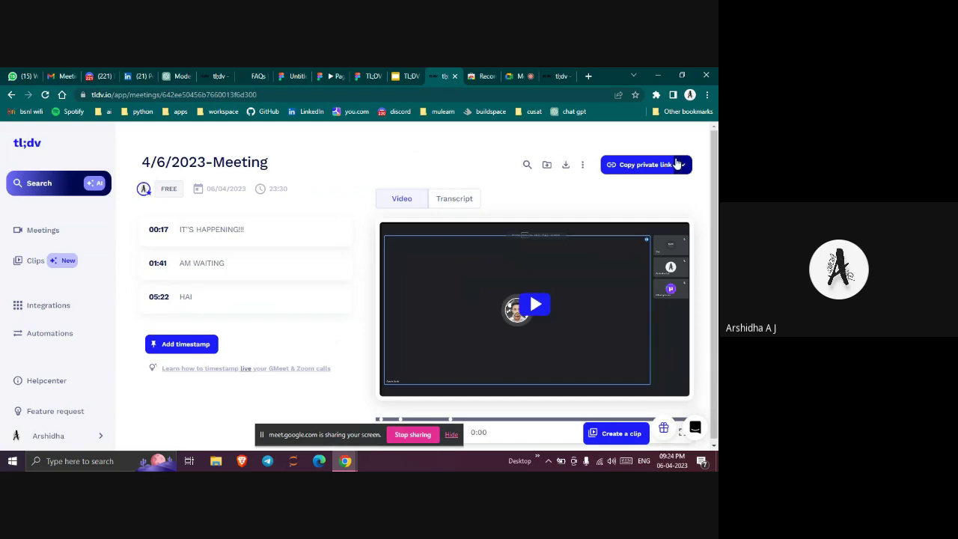
click(678, 164)
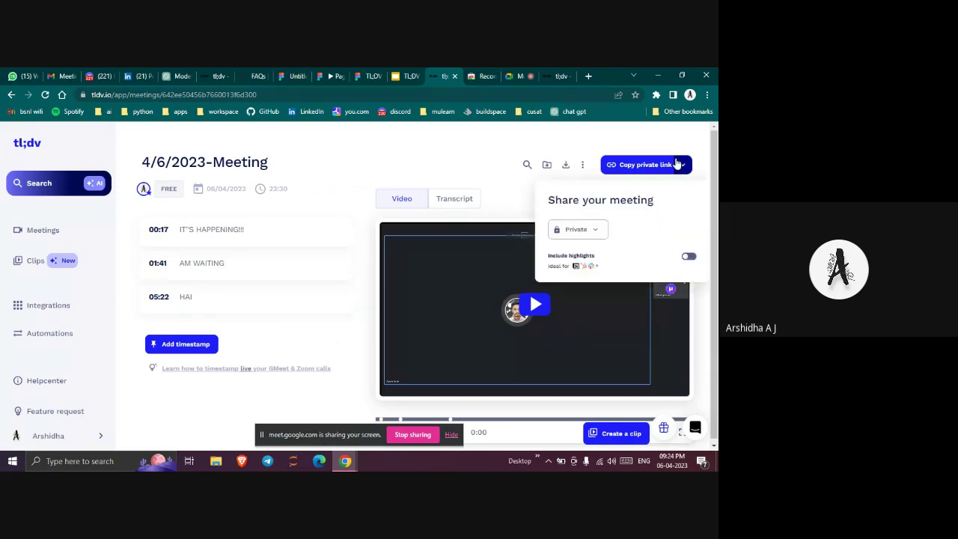
click(651, 166)
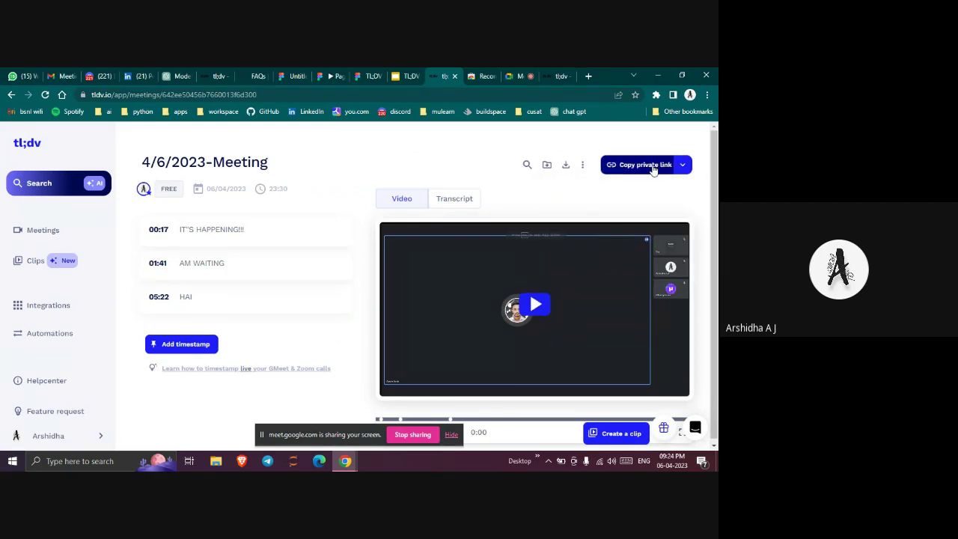
click(651, 166)
Set the meeting's access to Public for anyone with the link, including highlights
click(683, 165)
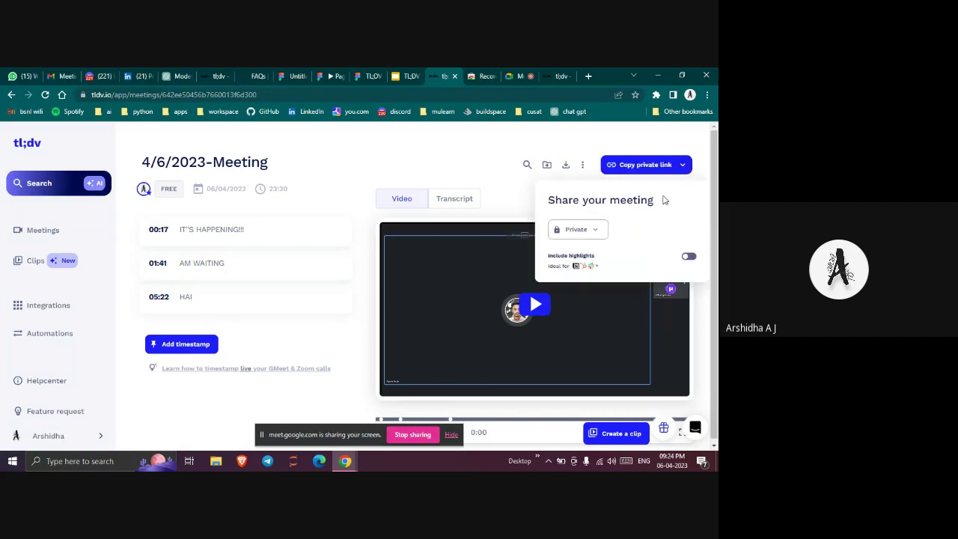
click(591, 232)
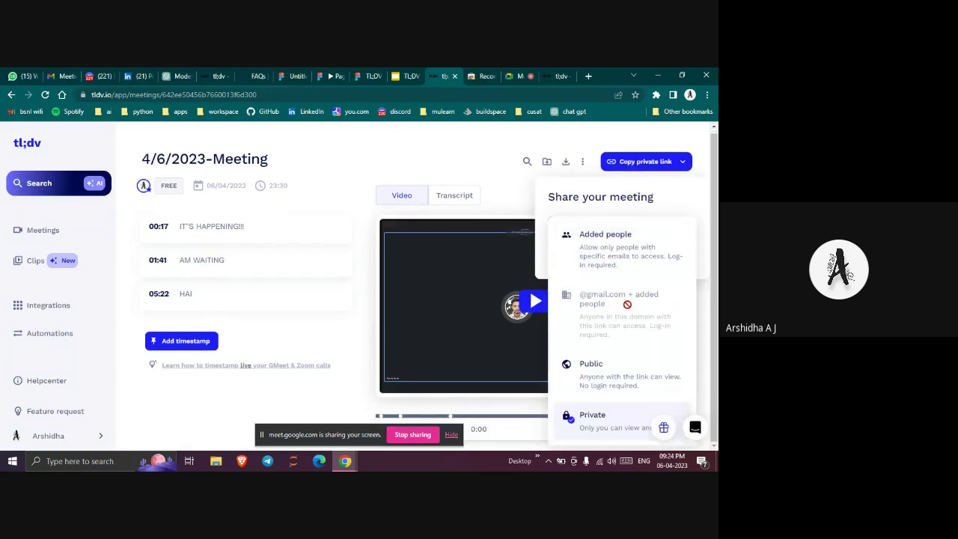
click(612, 378)
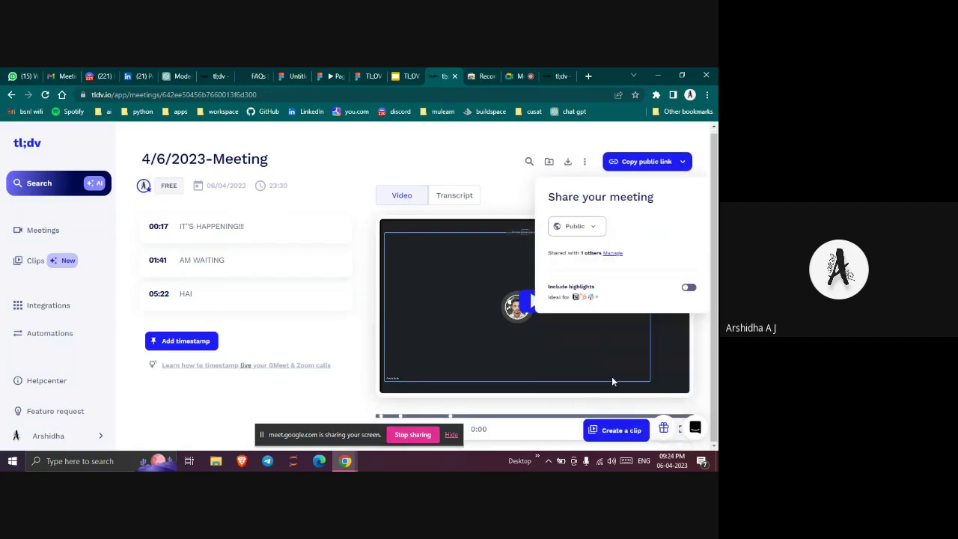
mouse_move(568, 306)
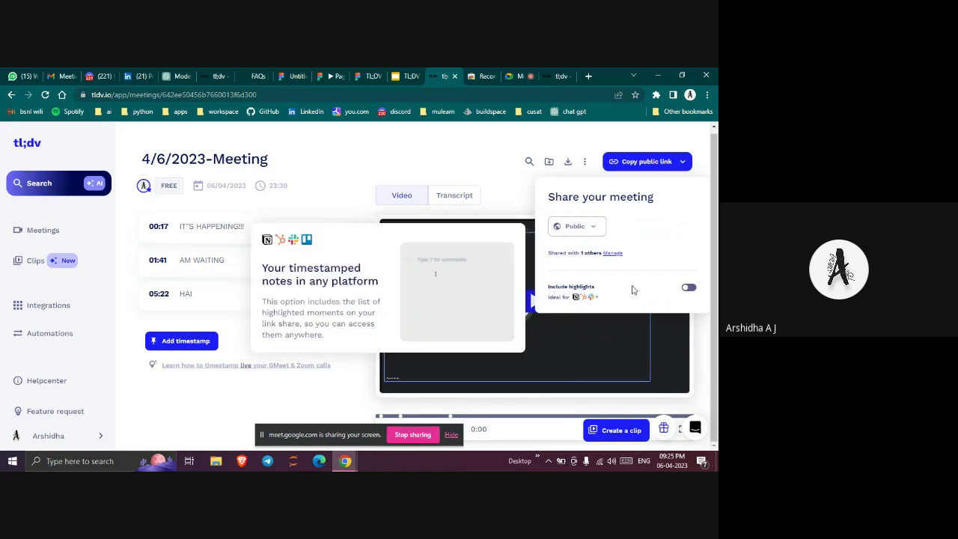
click(688, 288)
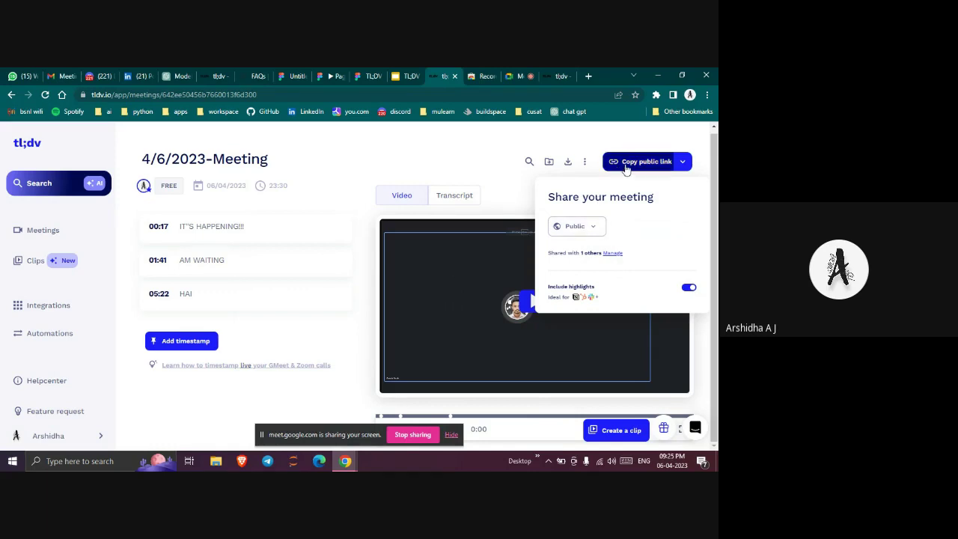
Close the share panel and start a new timestamp note at 00:00
click(352, 265)
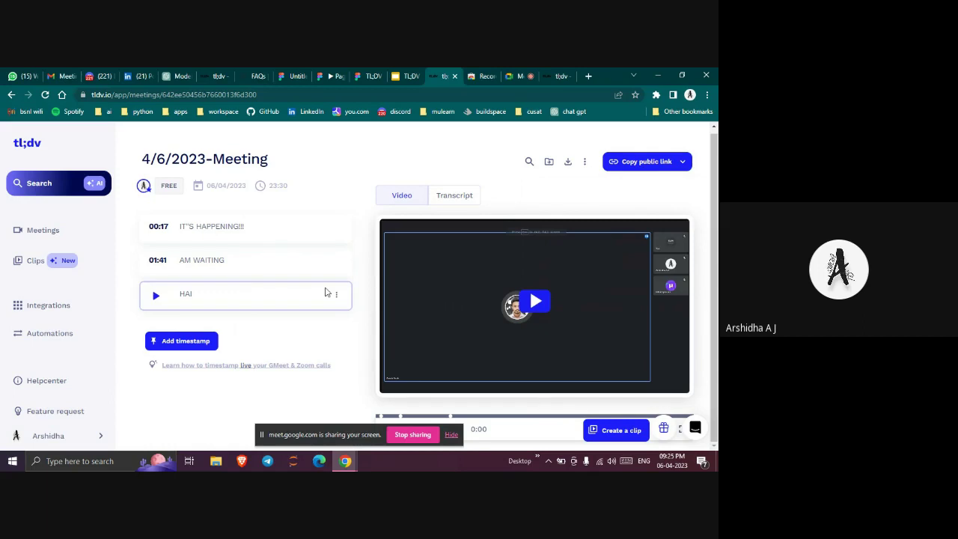
click(185, 341)
click(448, 195)
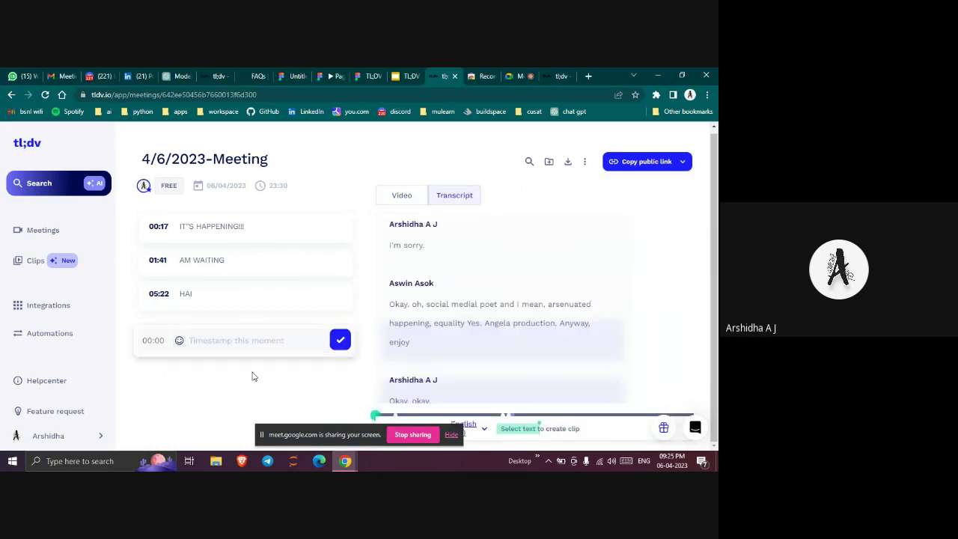
Choose Spanish (Mexico) as the transcript language and confirm re-transcription
click(479, 428)
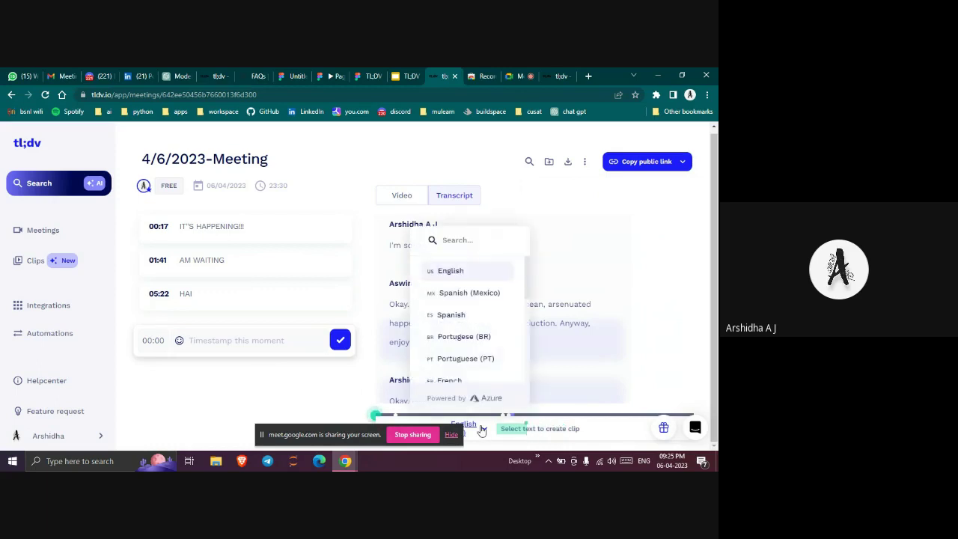
drag(473, 310, 471, 294)
click(472, 297)
click(472, 295)
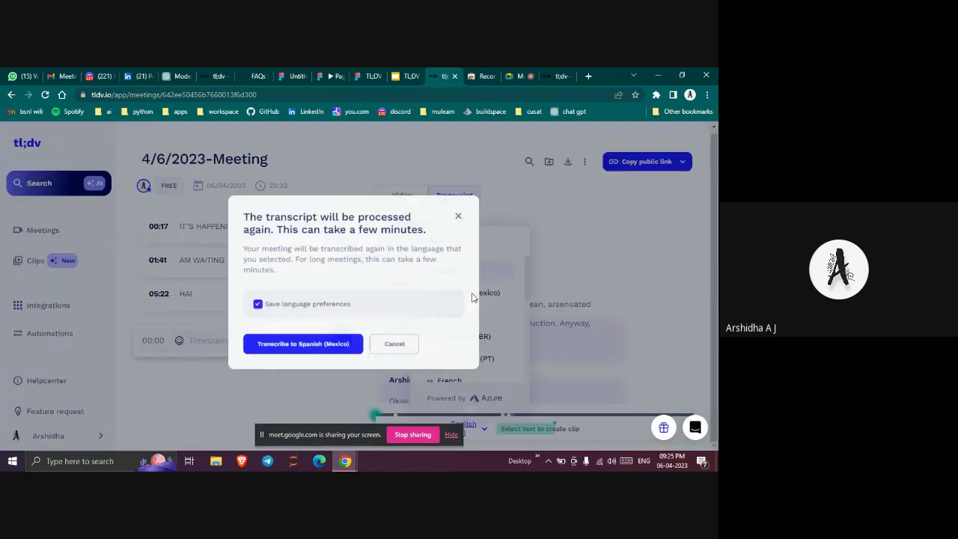
click(301, 348)
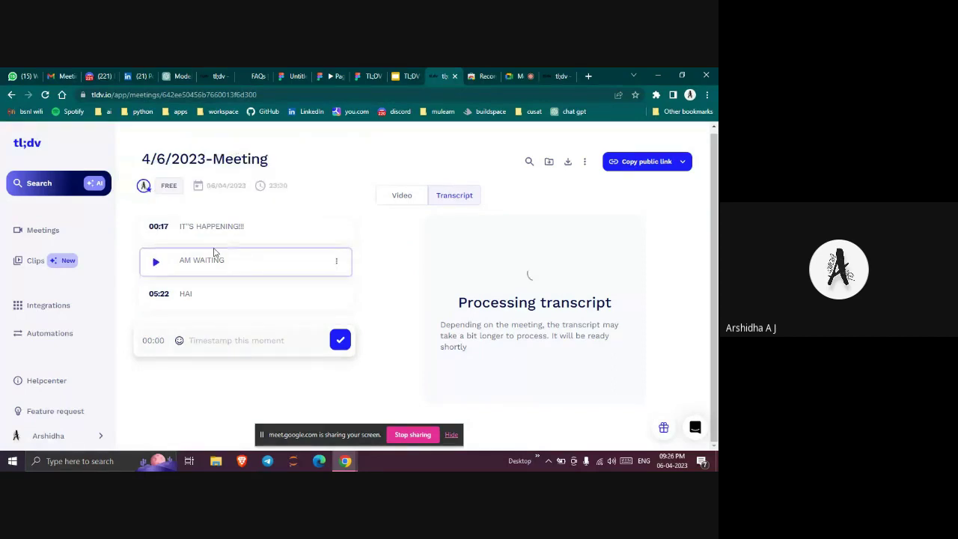
mouse_move(147, 193)
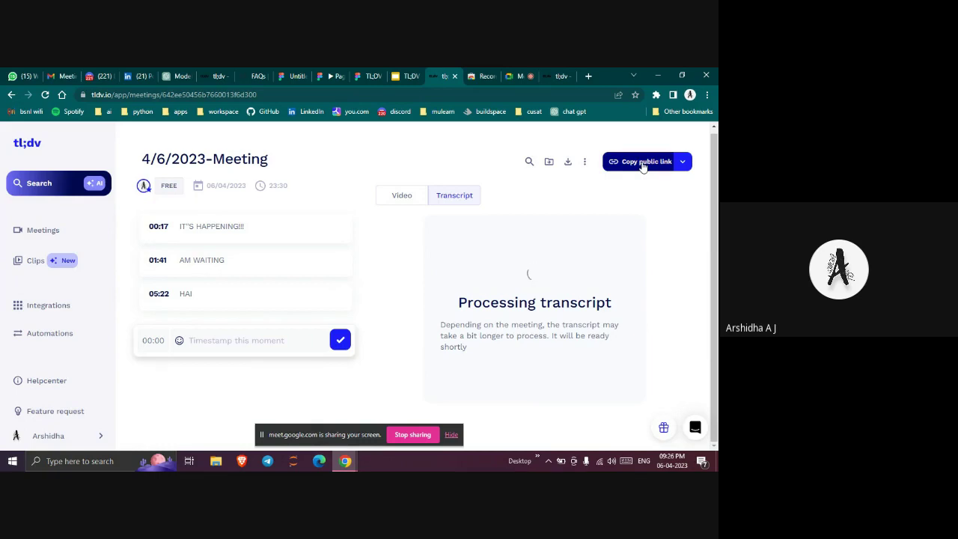
click(246, 347)
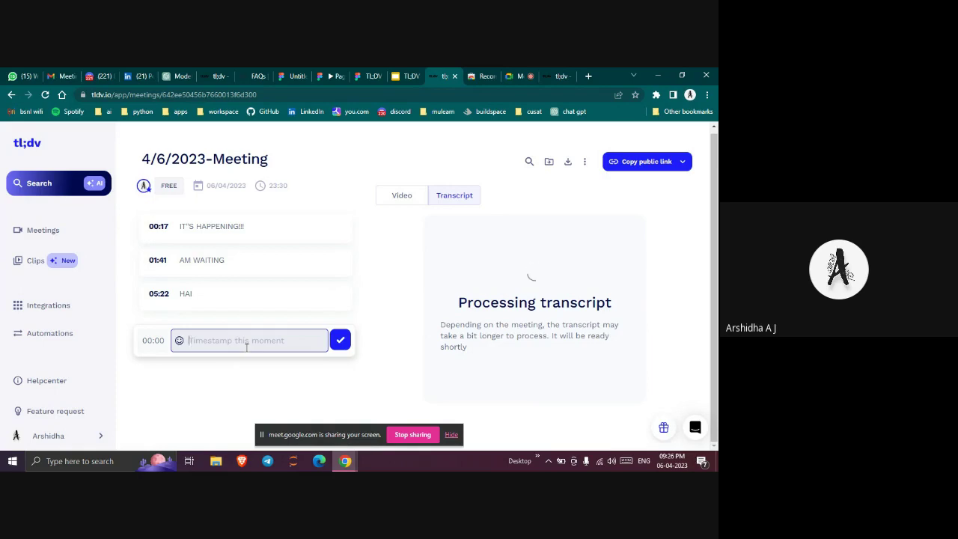
text(@LAKLKSLKS)
click(340, 341)
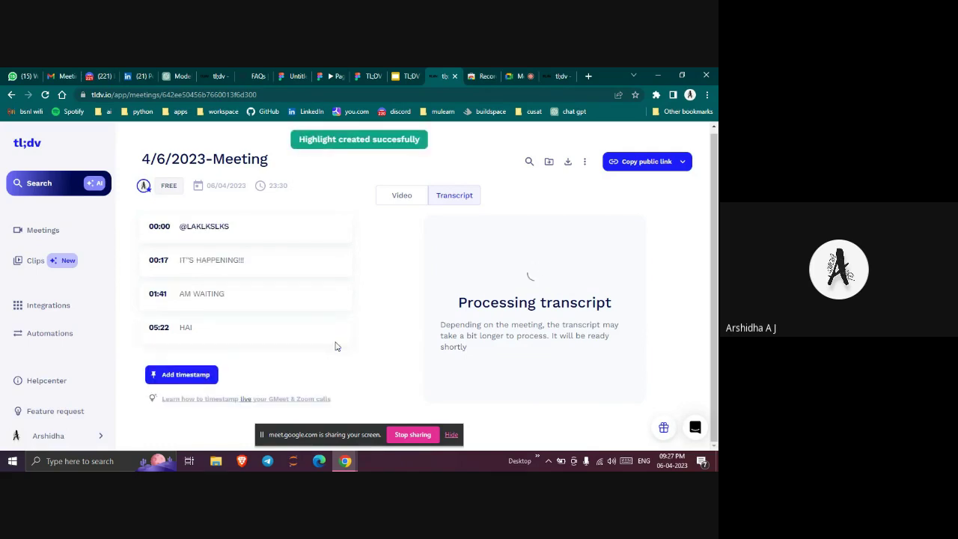
click(402, 197)
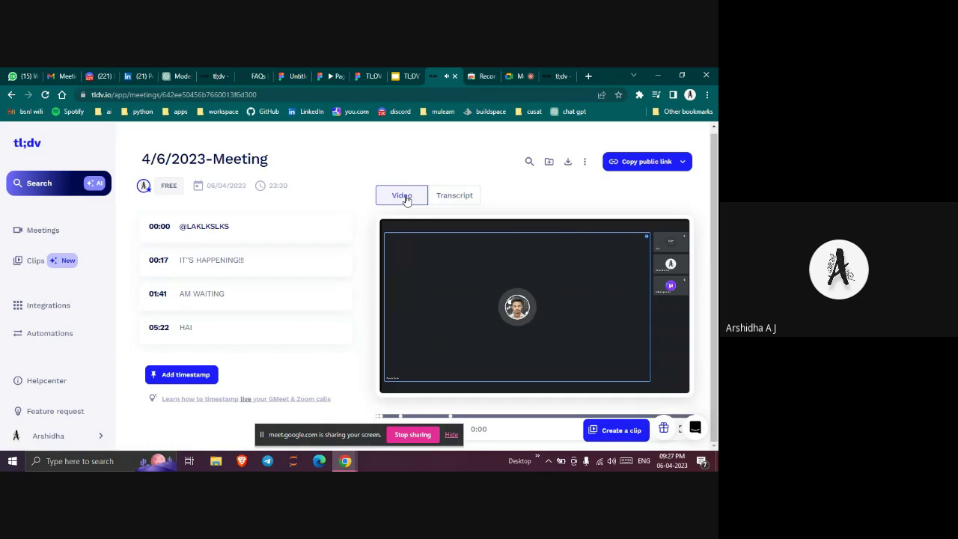
click(451, 195)
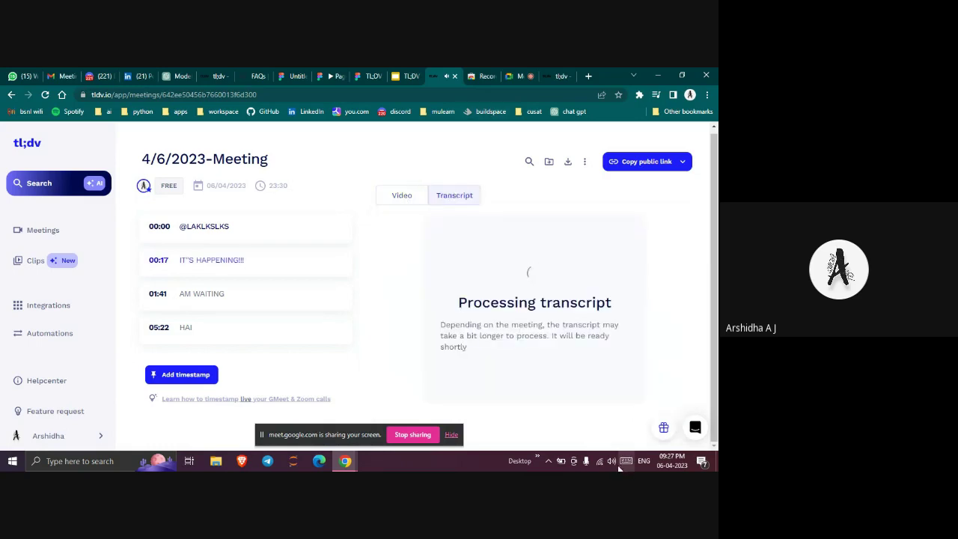
Present the TL:DV deck, advance to the DOWNLOAD COMPLETED slide, then exit the slideshow
click(520, 76)
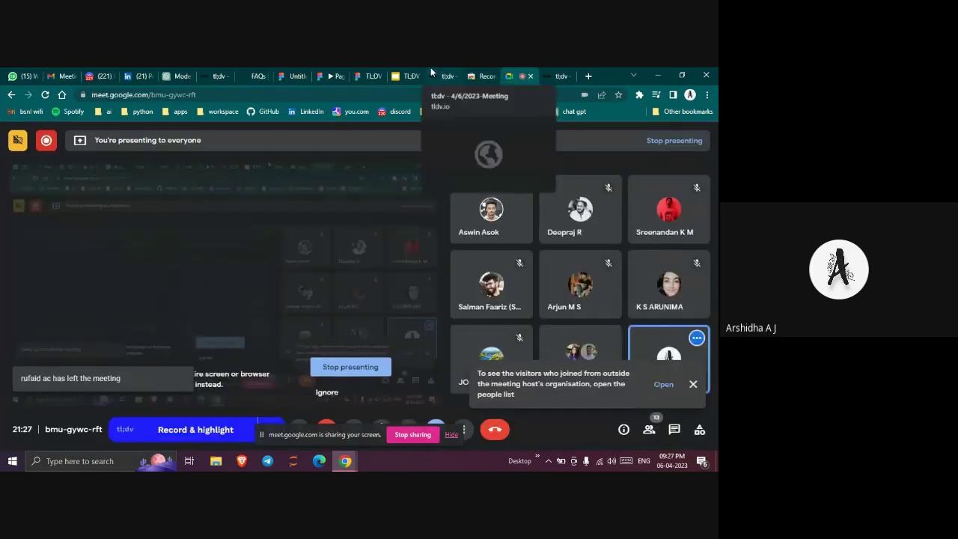
click(411, 75)
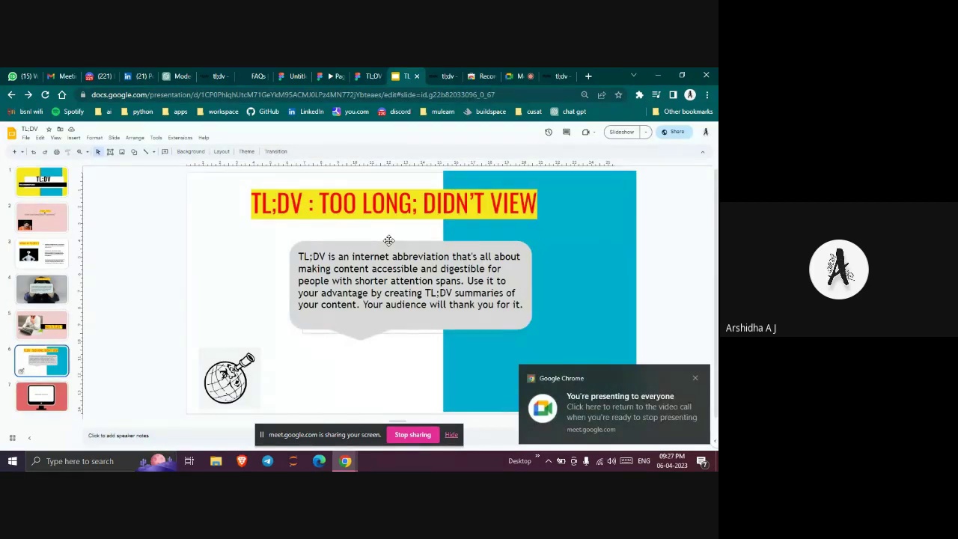
key(ctrl+Return)
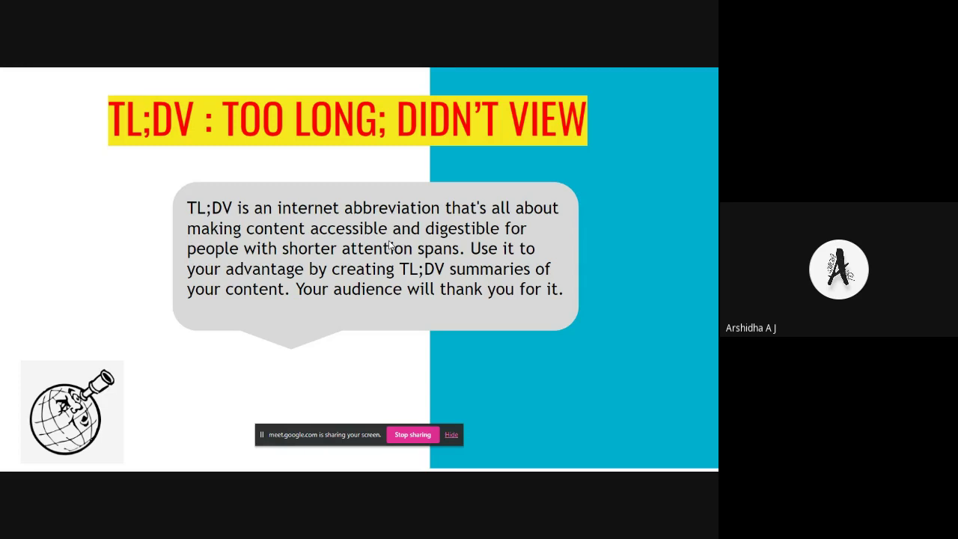
key(Right)
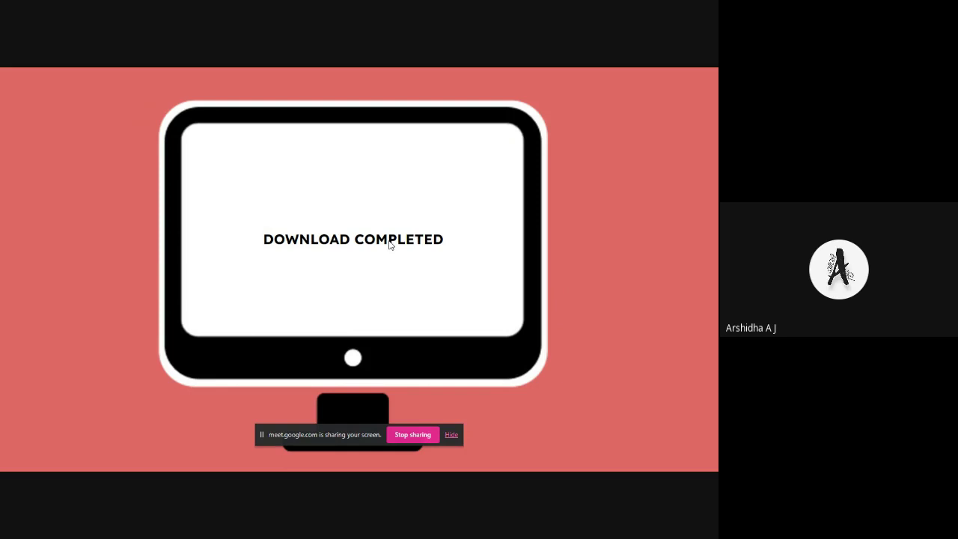
key(Escape)
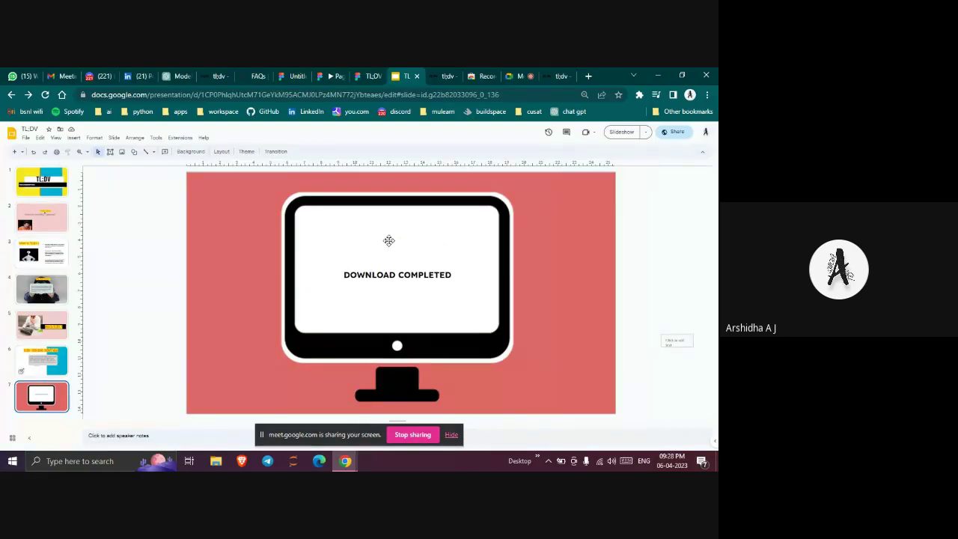
Return to the Google Meet call and stop sharing the screen
click(527, 75)
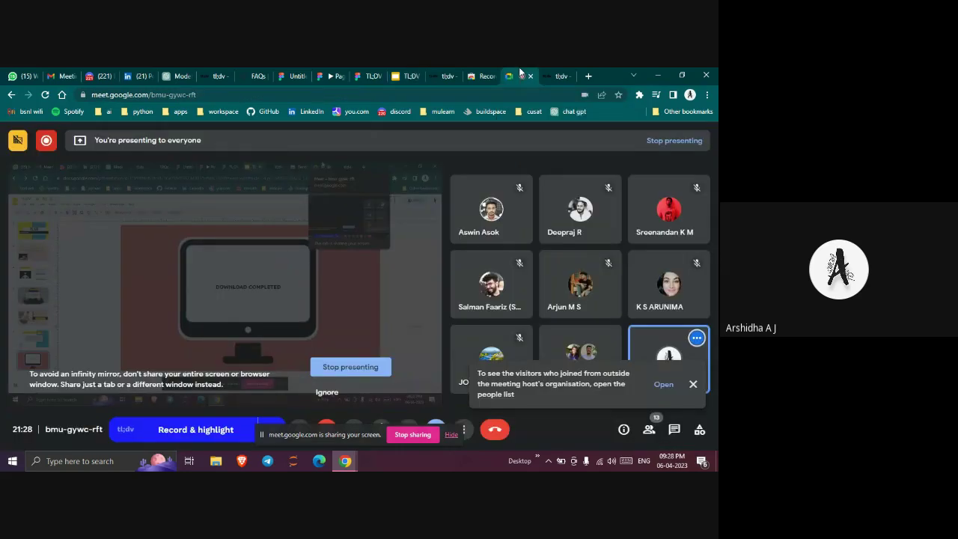
click(418, 435)
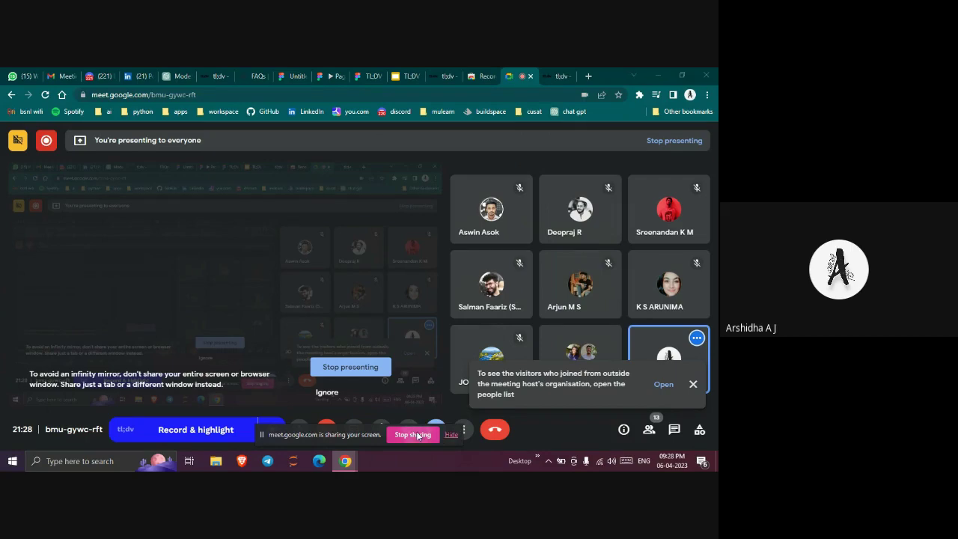